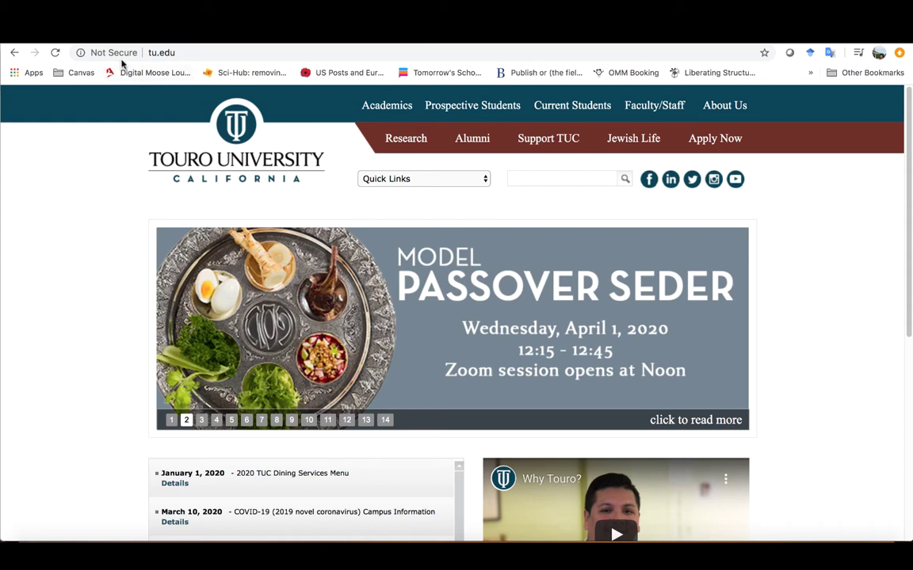
Open the Faculty/Staff Directory, jump to the names under B, and open the Instructional Design associate professor's profile.
mouse_move(664, 108)
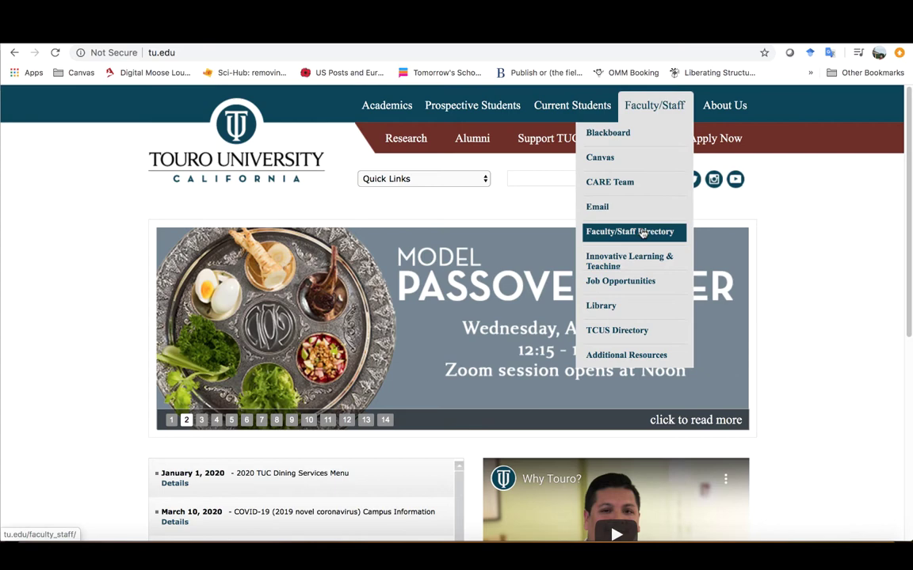
left_click(643, 231)
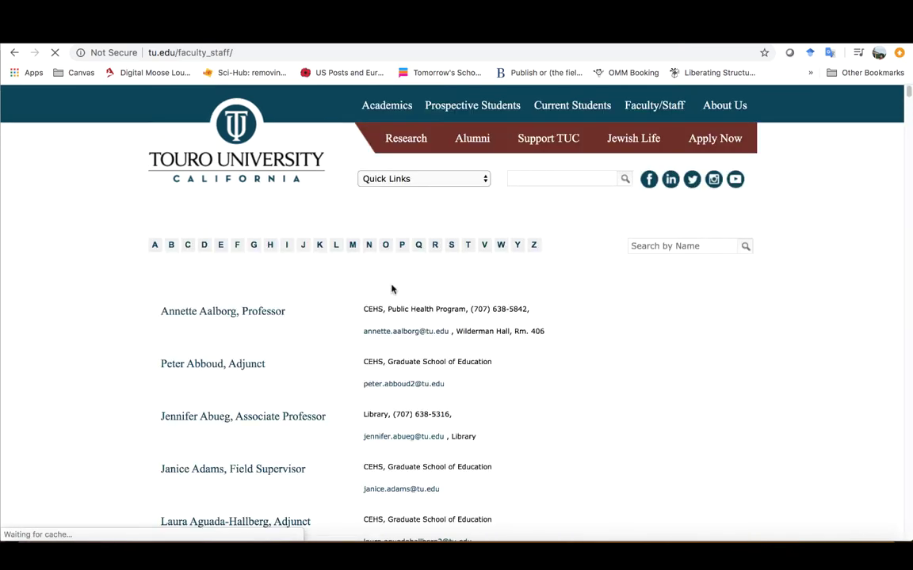
left_click(172, 246)
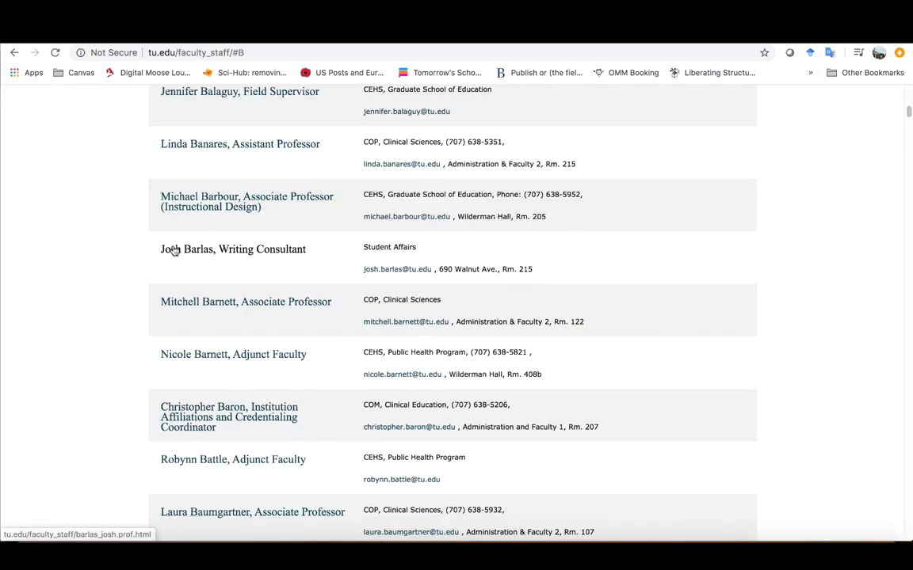
left_click(220, 202)
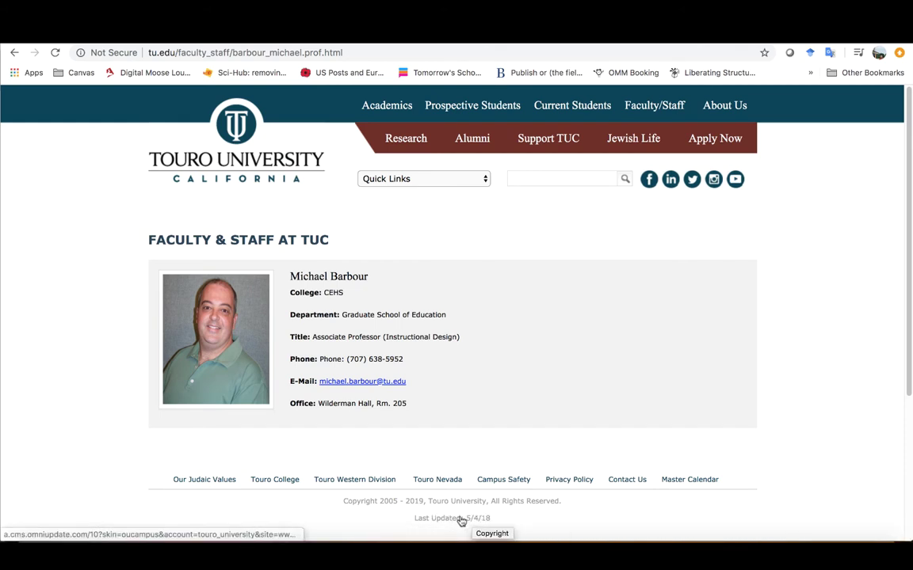
Log in to OU Campus through the profile page's last-updated date with the account username and password, and open the profile in MultiEdit.
left_click(461, 520)
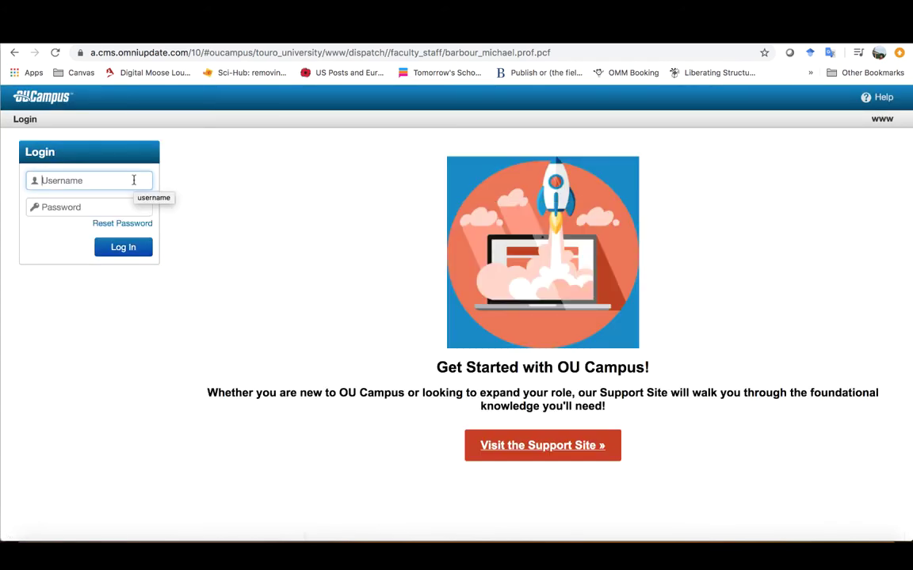
left_click(134, 181)
left_click(80, 206)
left_click(81, 208)
type("•")
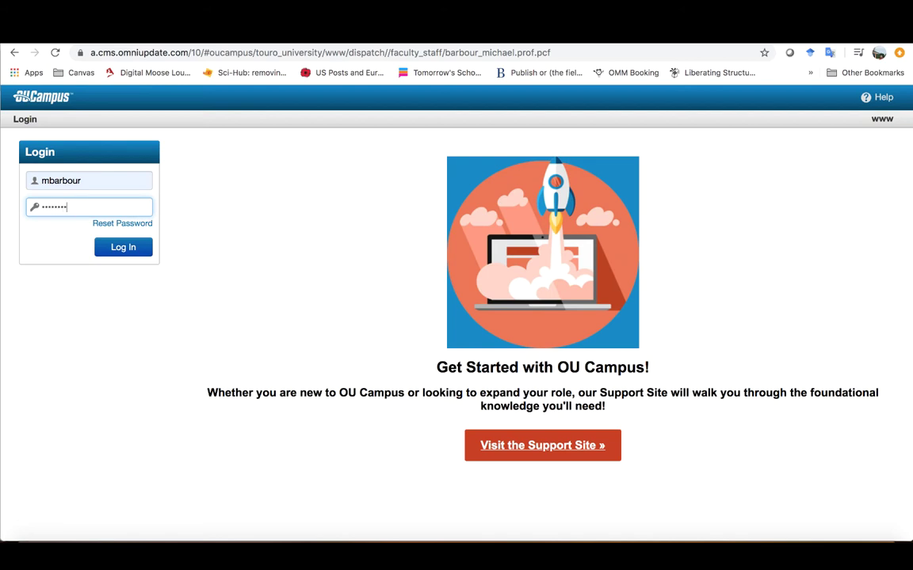
left_click(124, 249)
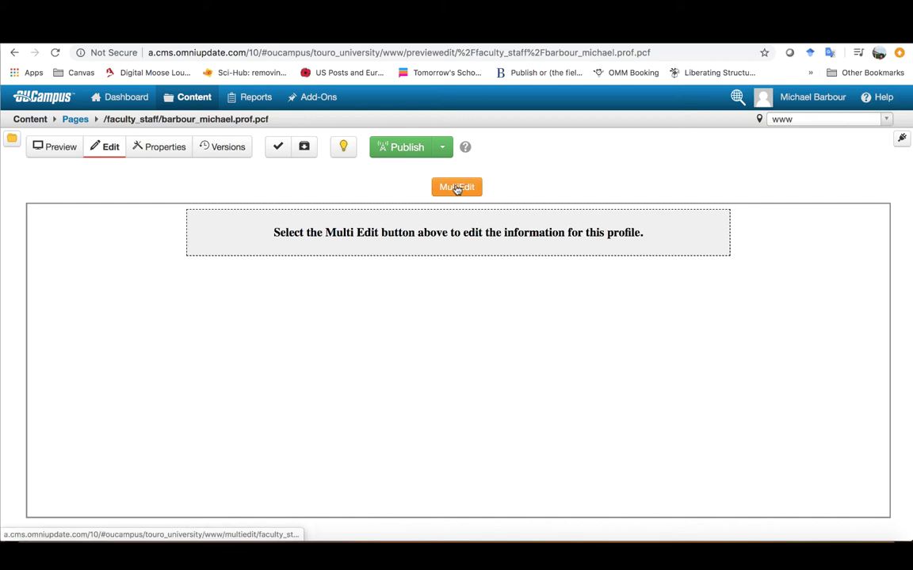
left_click(456, 188)
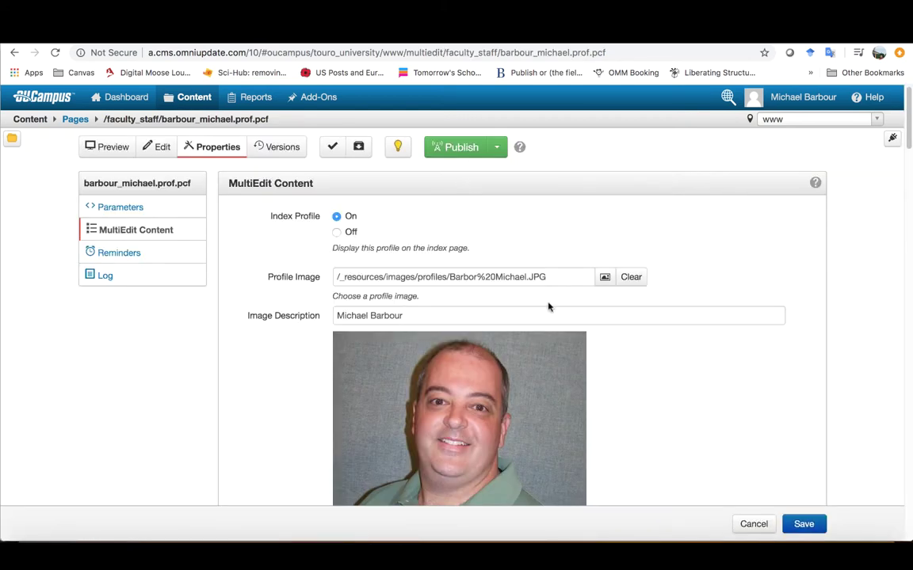
Review the profile's MultiEdit fields from the profile image and name through college, department, phone, fax and office.
scroll(678, 348, "down", 3)
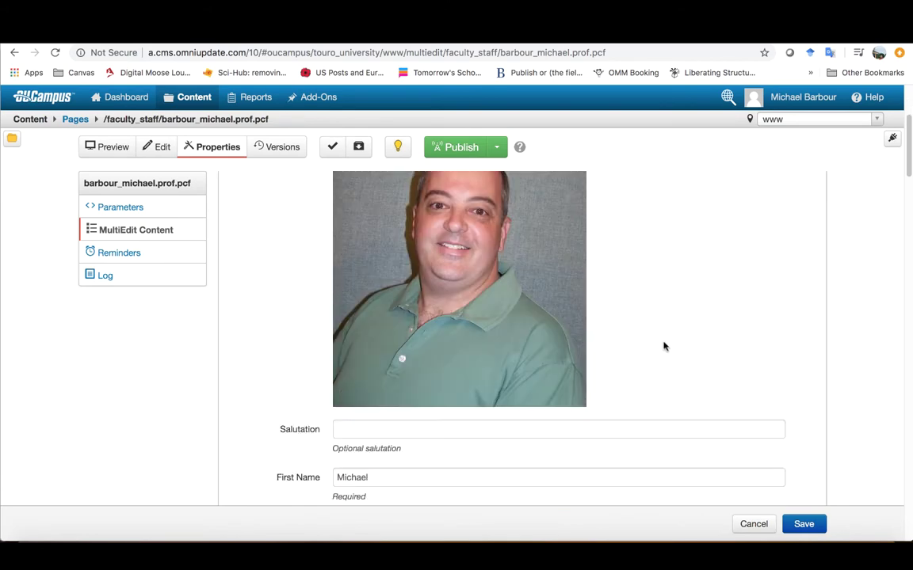
scroll(664, 346, "down", 2)
scroll(664, 344, "up", 4)
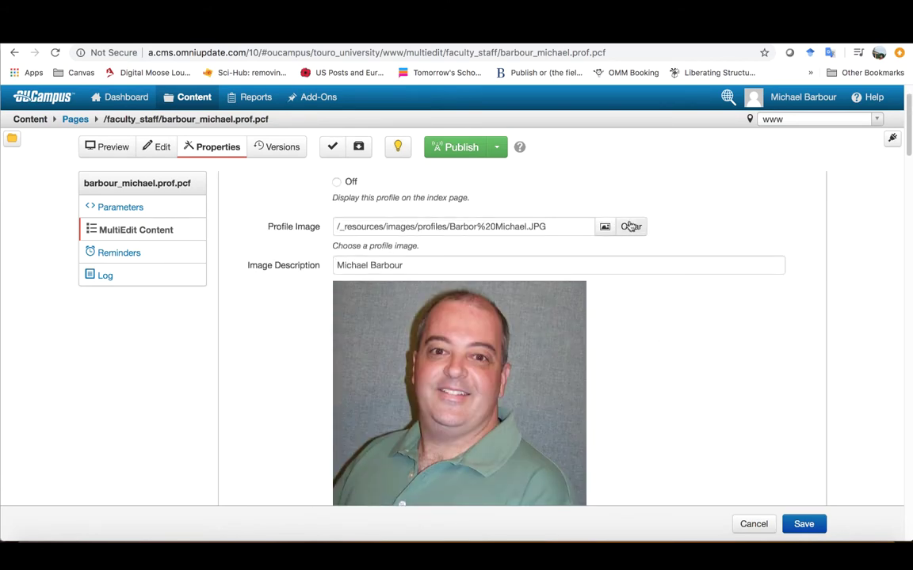
scroll(633, 235, "up", 1)
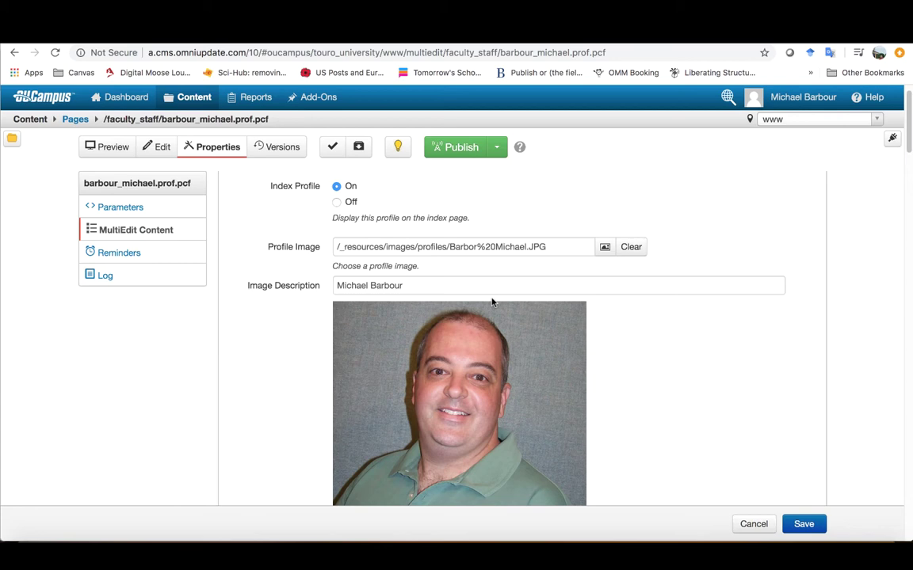
scroll(491, 301, "down", 5)
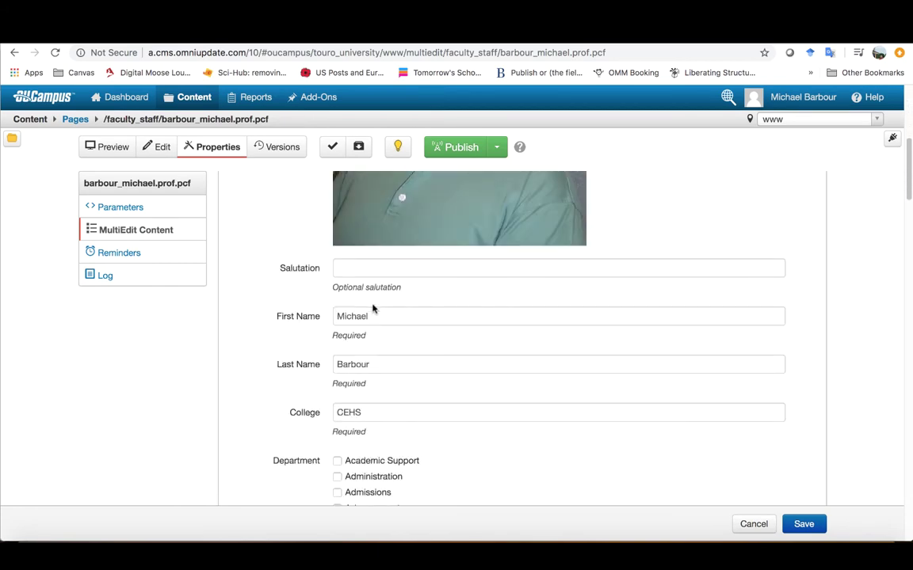
scroll(372, 303, "down", 2)
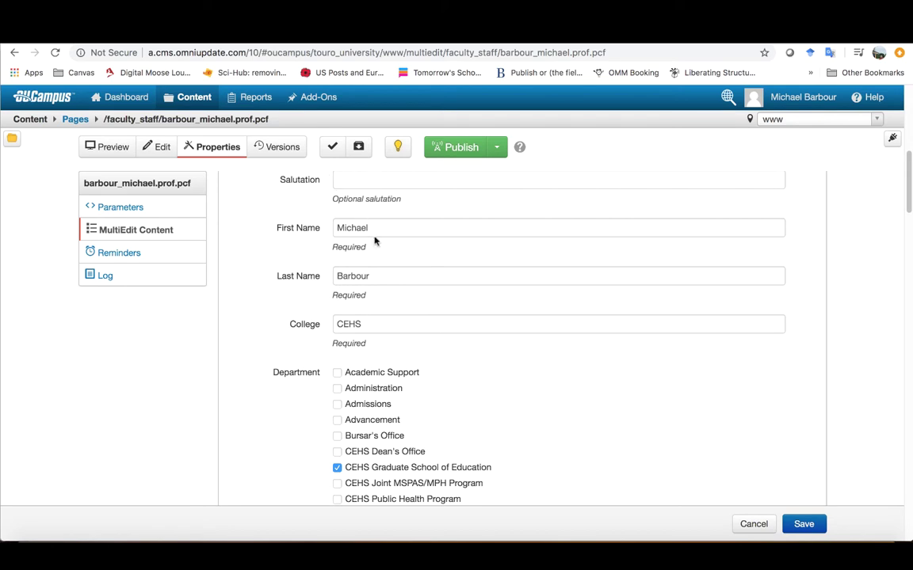
scroll(471, 374, "down", 2)
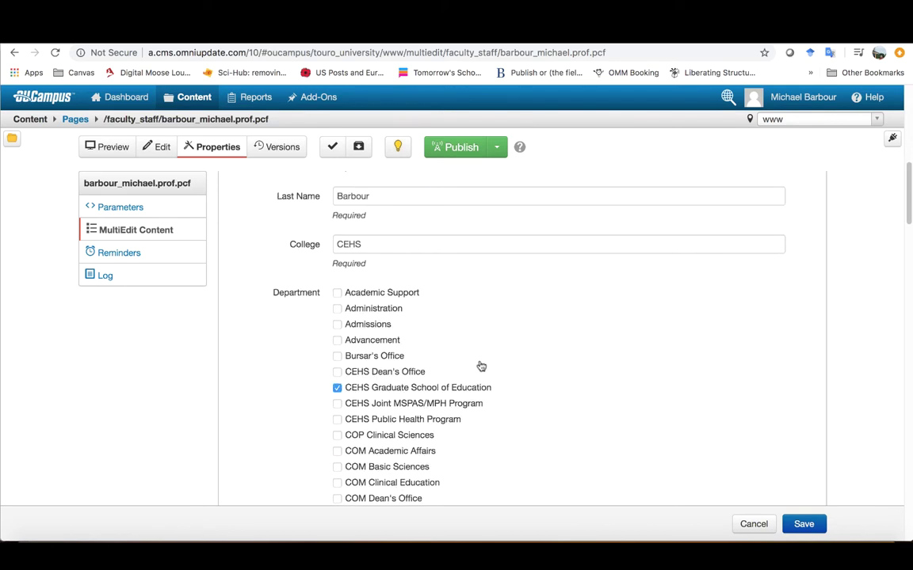
scroll(475, 398, "down", 1)
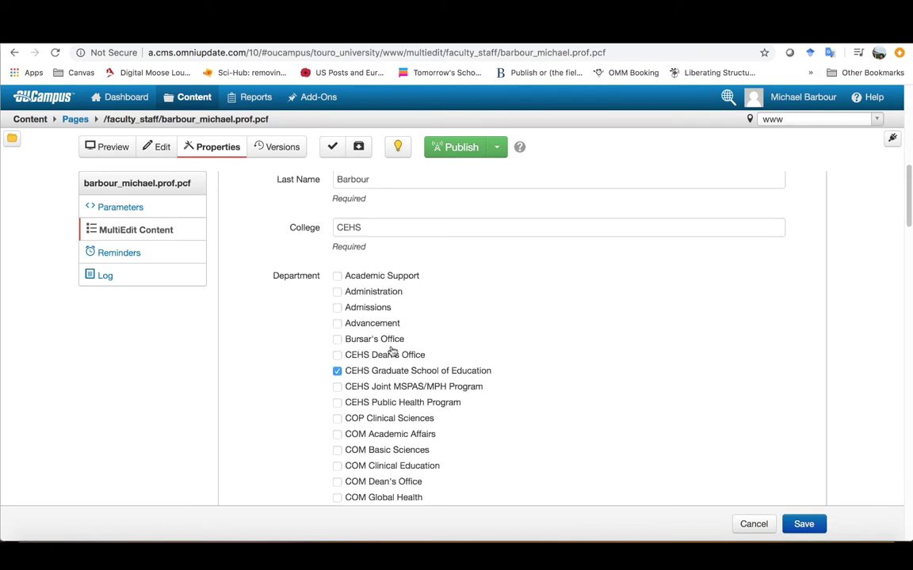
scroll(499, 386, "down", 8)
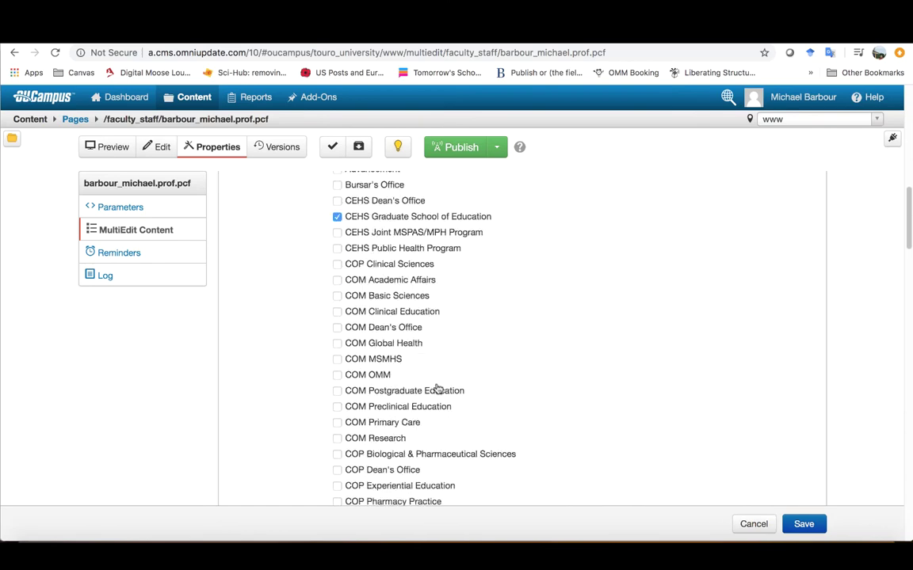
scroll(403, 393, "down", 5)
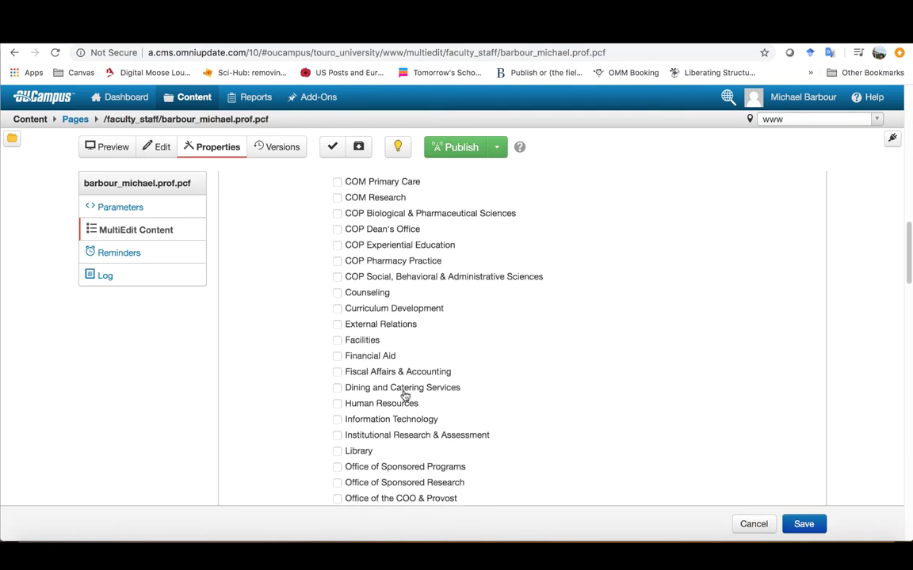
scroll(404, 393, "down", 9)
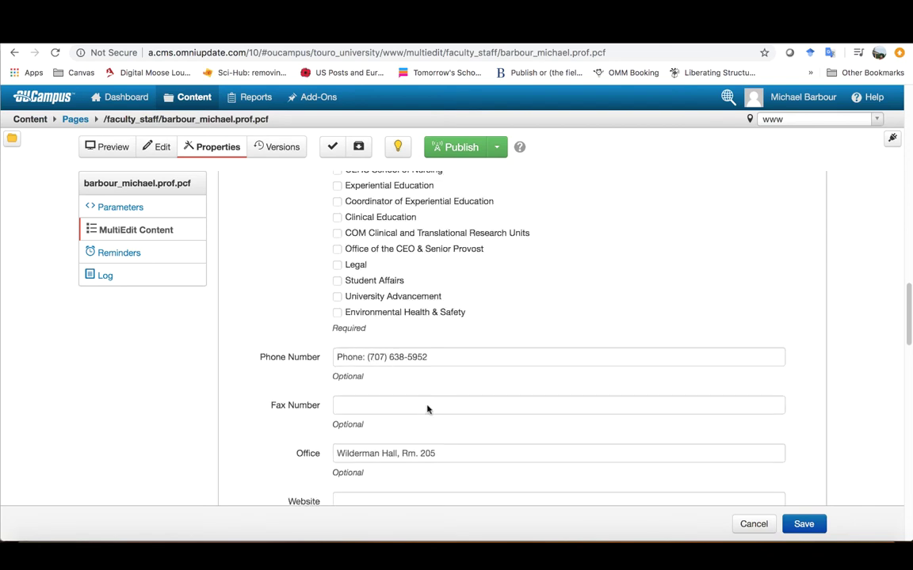
scroll(350, 412, "down", 4)
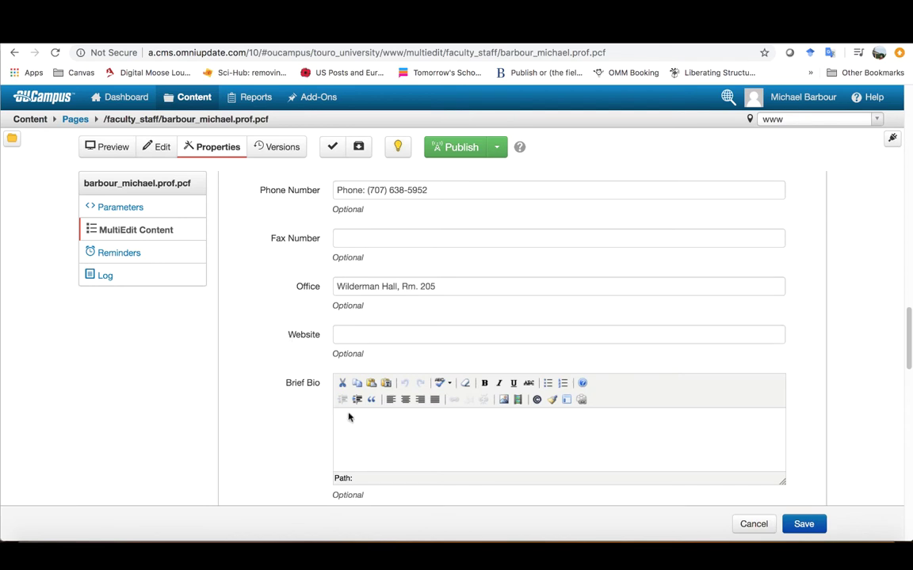
left_click(351, 336)
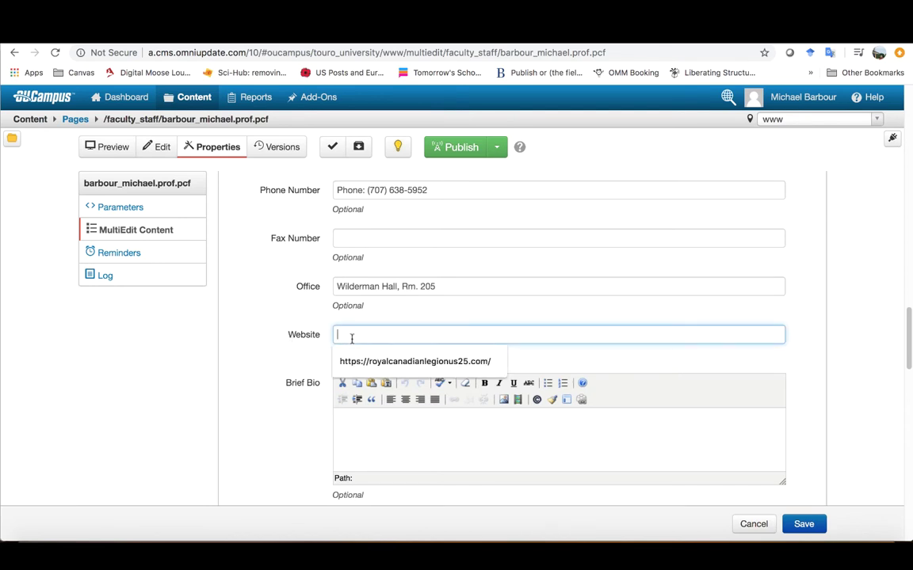
type("https//")
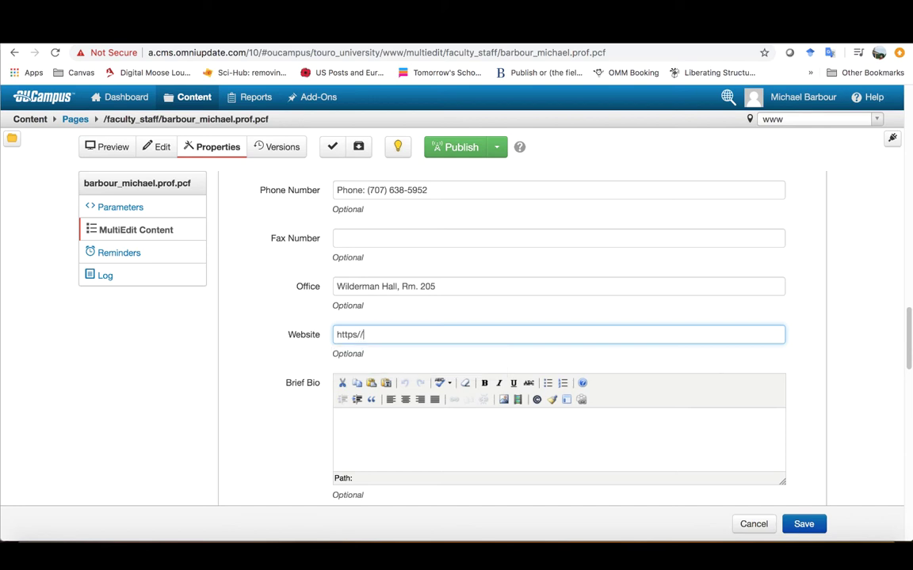
key("BackSpace")
key("BackSpace")
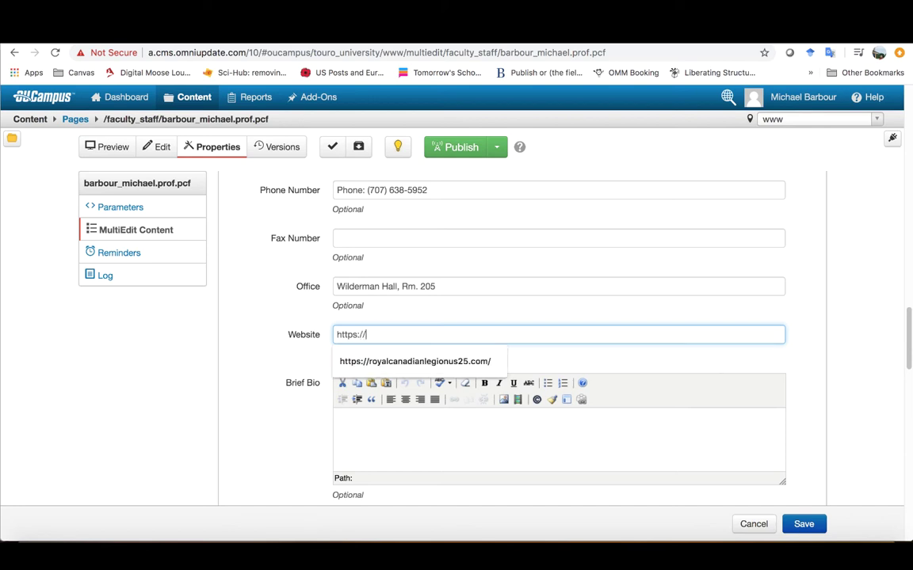
type("//www.michaelbarbour.com")
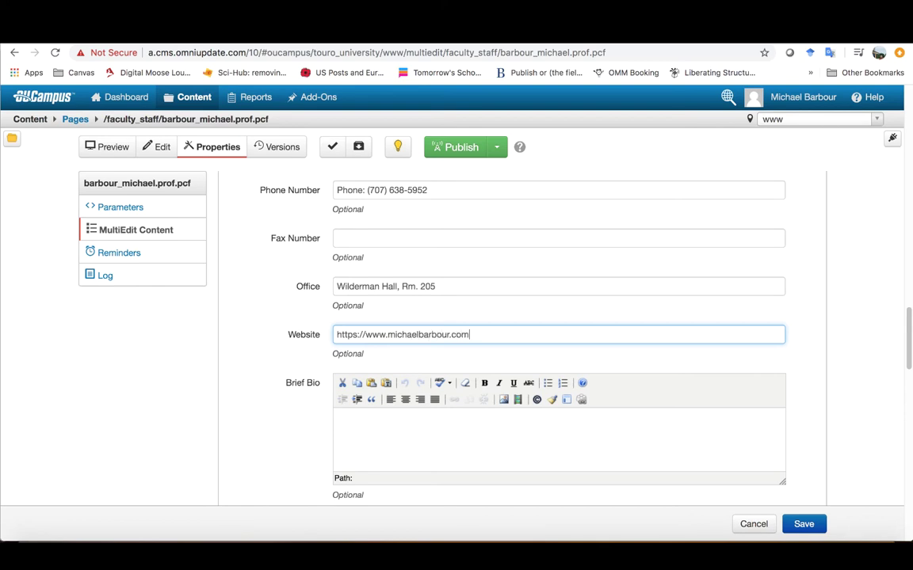
Review the optional rich-text sections of the profile, from Brief Bio, Education and Teaching through Honors and Employment.
scroll(309, 379, "down", 2)
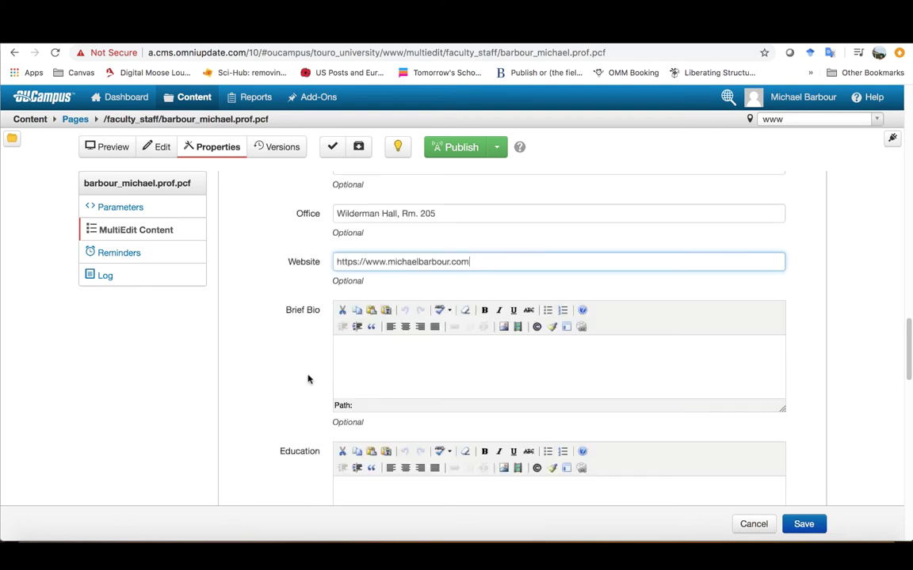
scroll(369, 370, "down", 2)
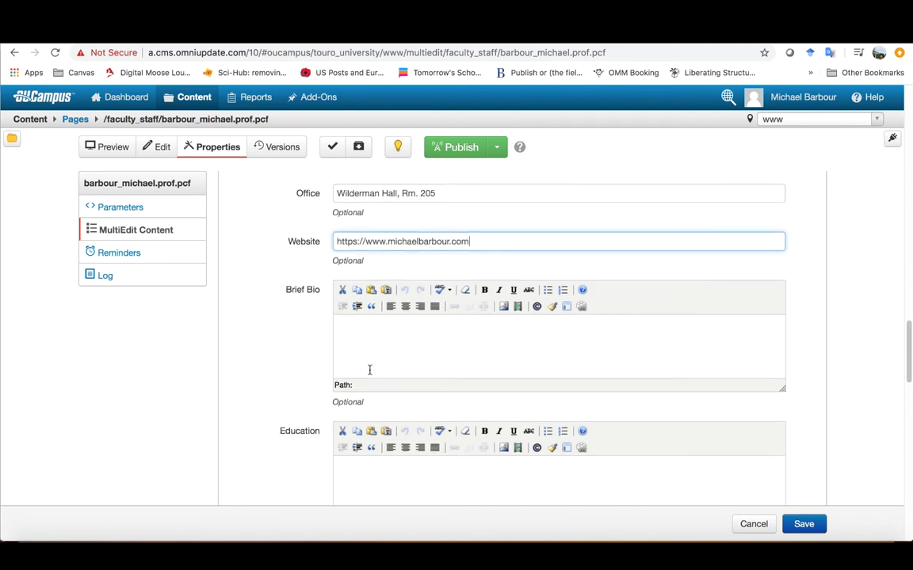
scroll(413, 408, "down", 3)
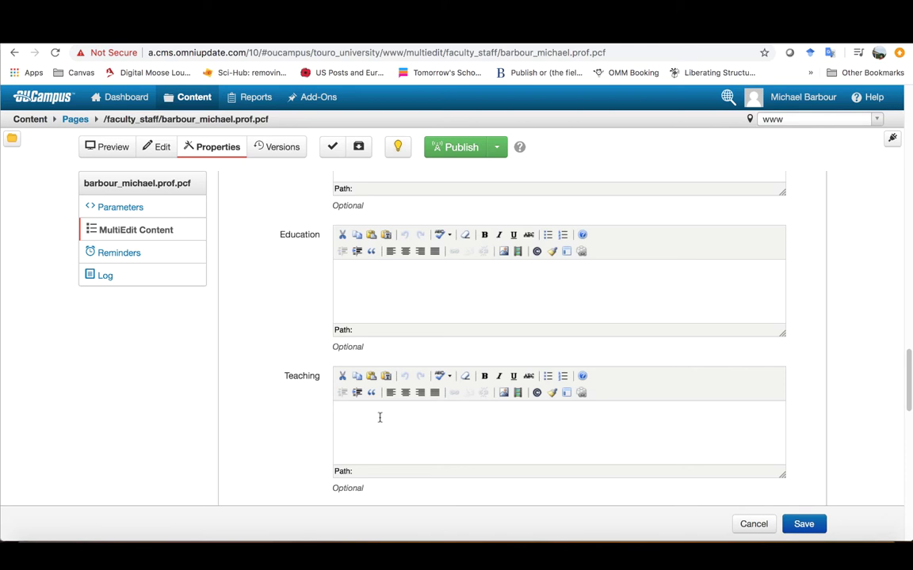
scroll(414, 428, "down", 3)
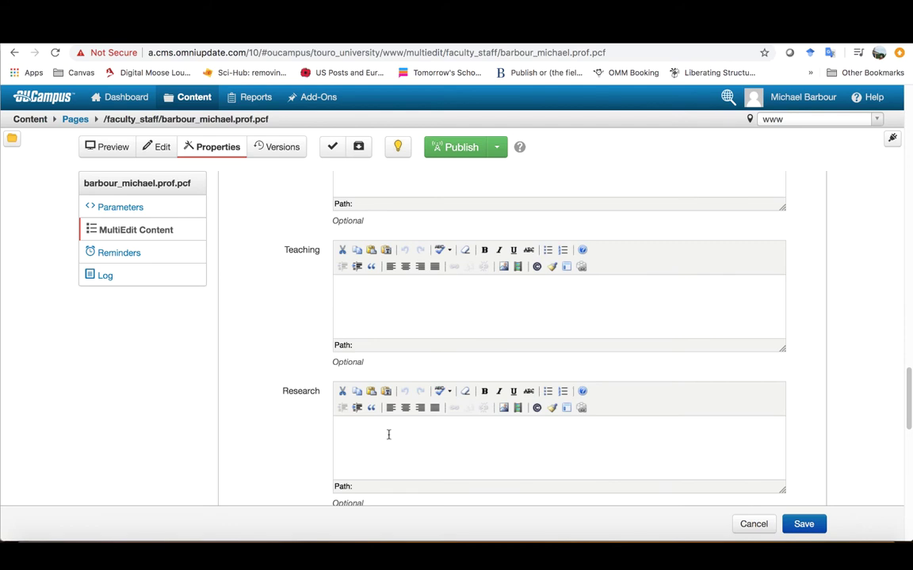
scroll(389, 434, "down", 4)
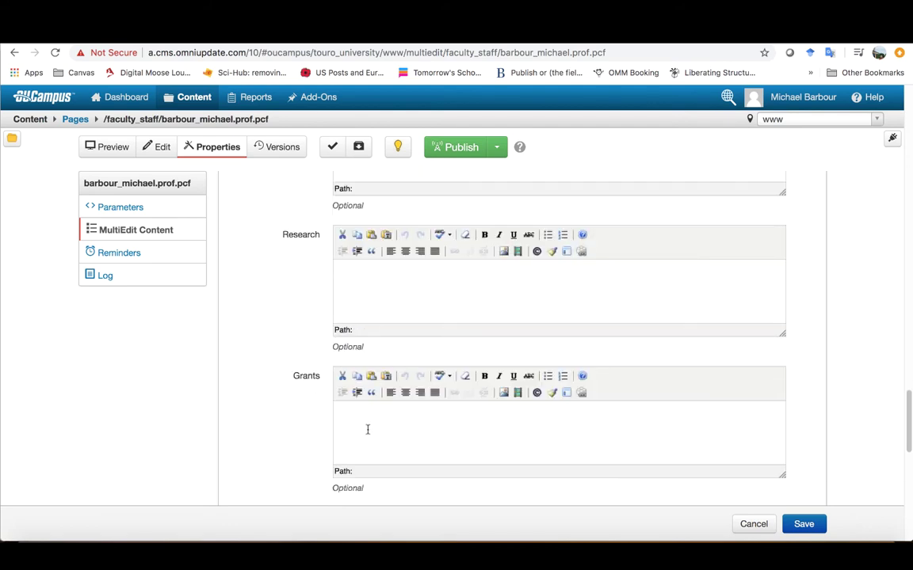
scroll(379, 431, "down", 4)
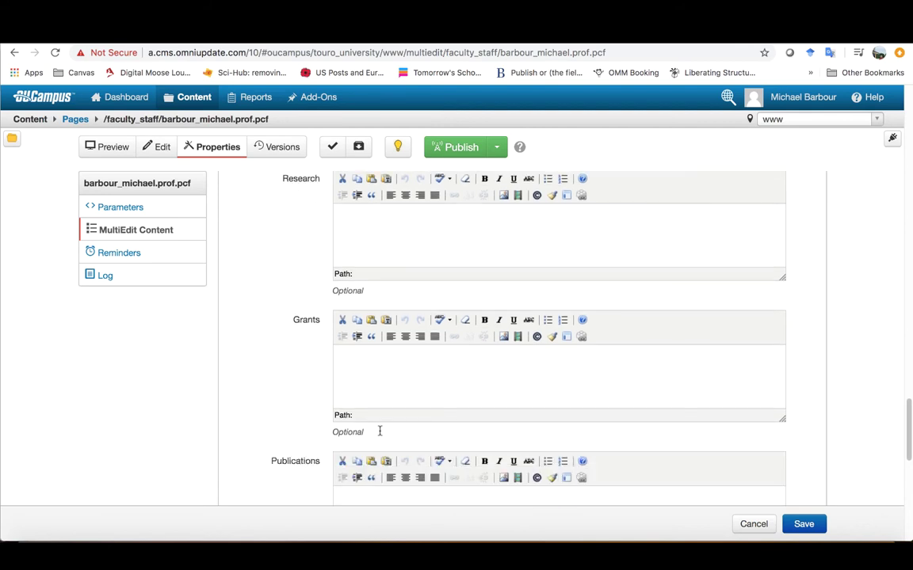
scroll(397, 428, "down", 5)
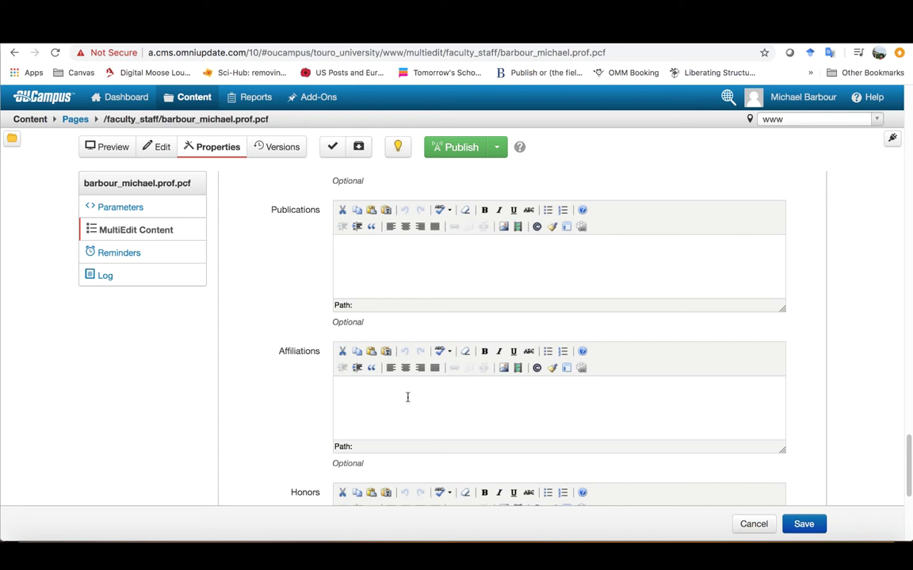
scroll(404, 397, "down", 4)
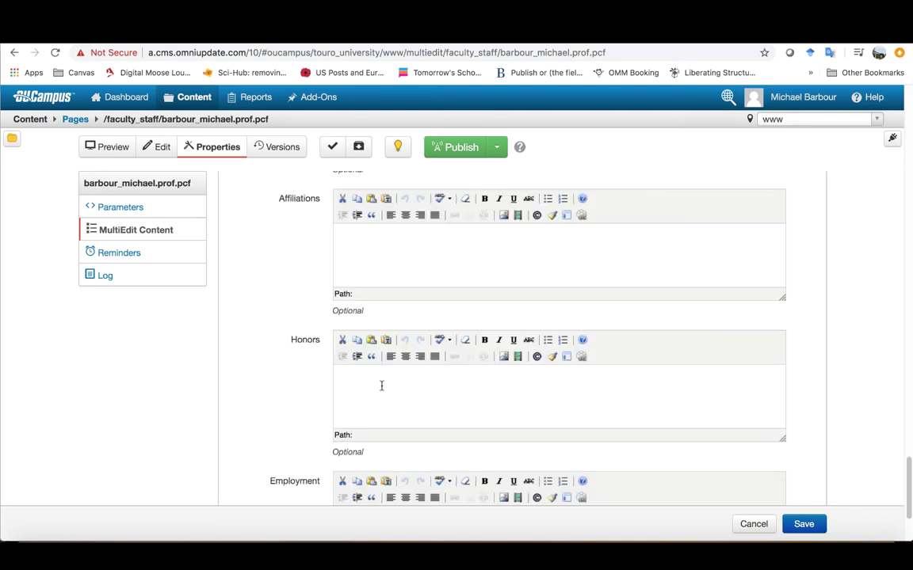
scroll(402, 381, "down", 4)
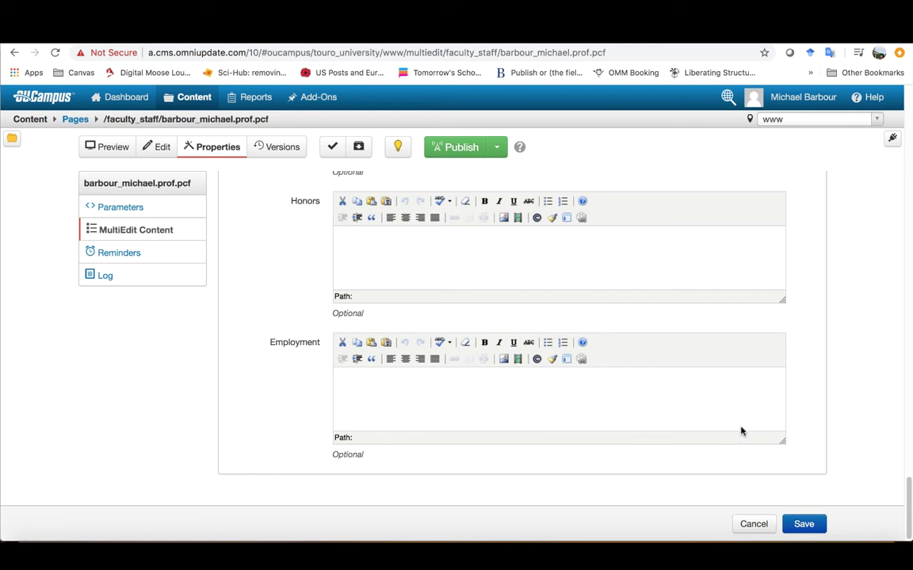
Save the profile's MultiEdit content and check the website link in the page preview.
left_click(804, 525)
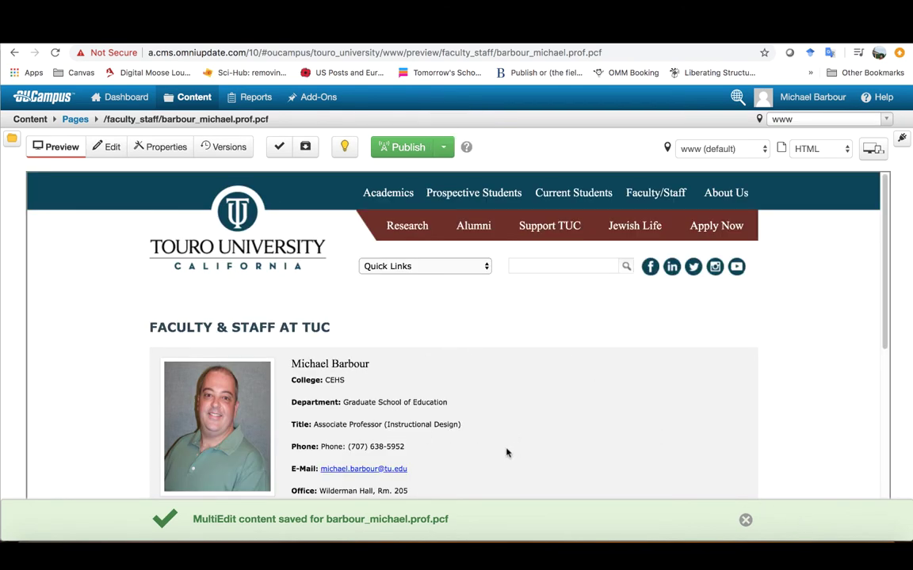
scroll(478, 384, "down", 3)
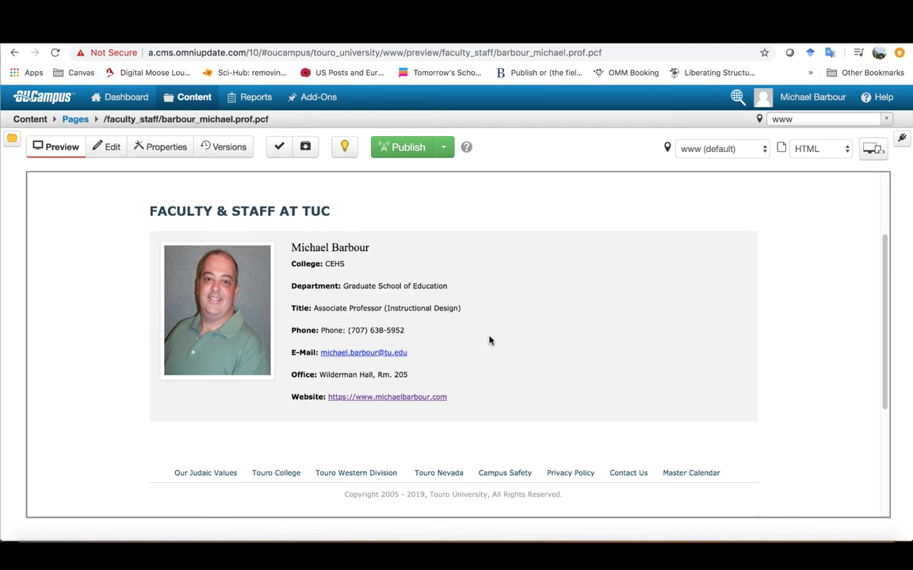
scroll(485, 337, "up", 2)
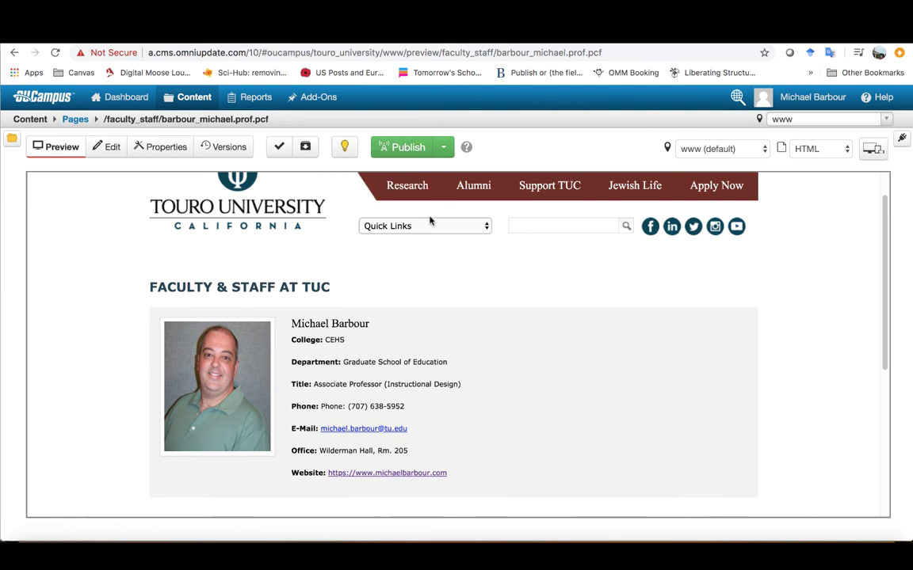
Look over the published-style profile preview, open the MultiEdit content for a brief look and return to the preview.
scroll(423, 372, "down", 5)
scroll(423, 365, "up", 6)
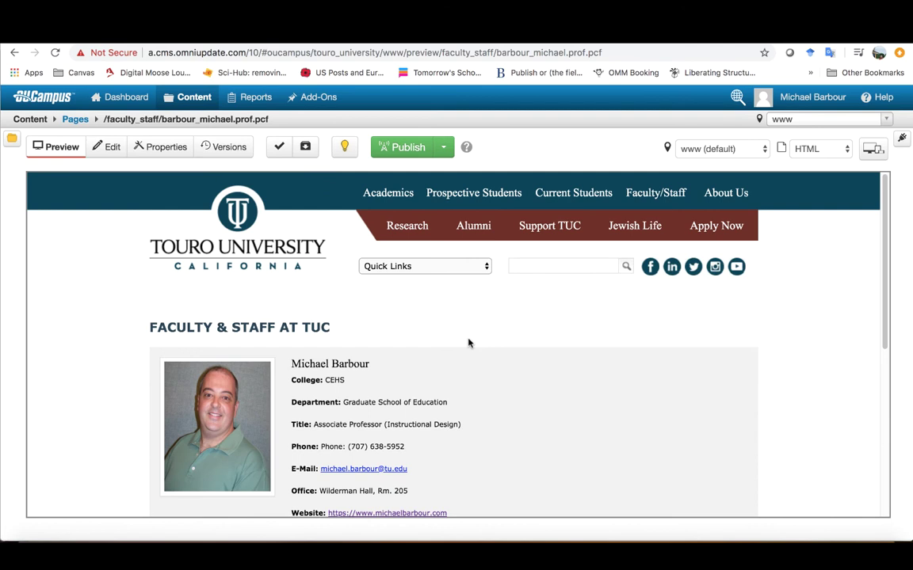
left_click(105, 149)
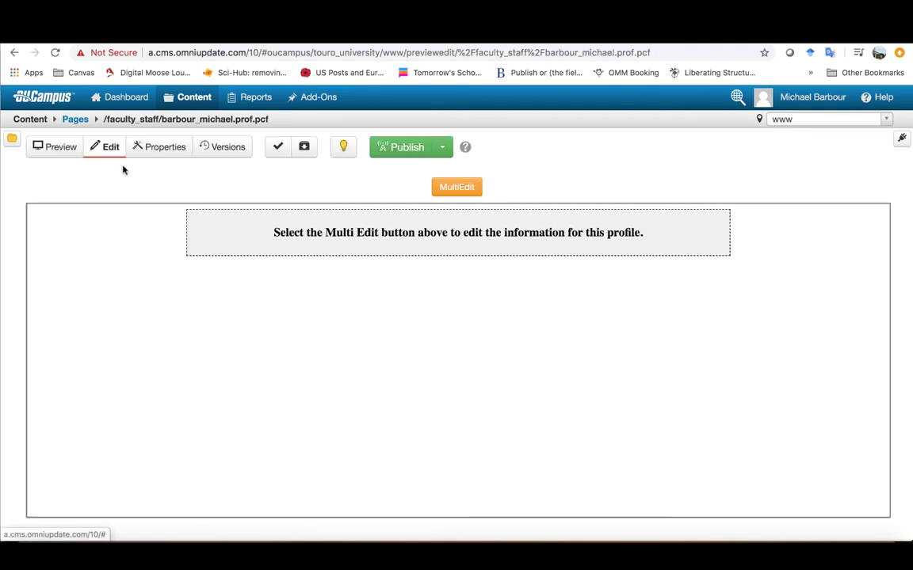
left_click(465, 193)
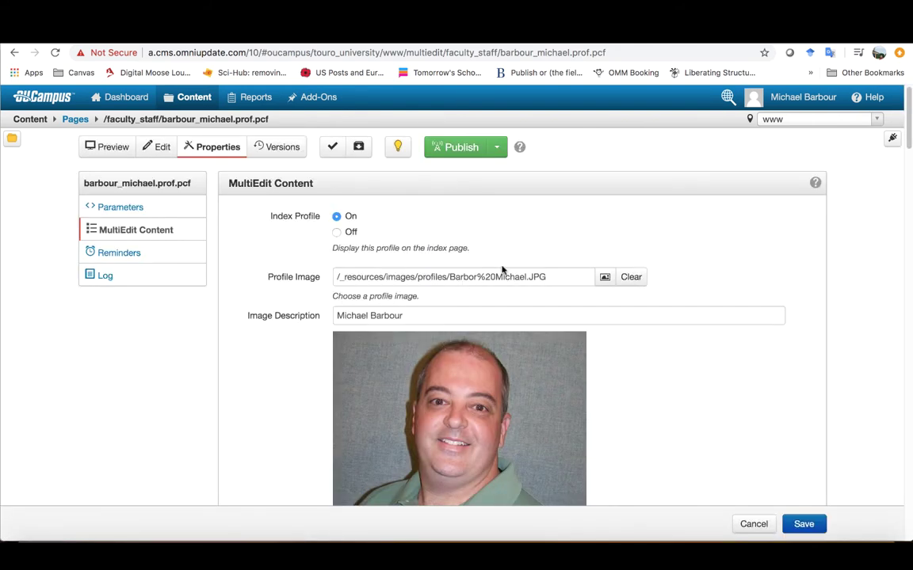
left_click(119, 151)
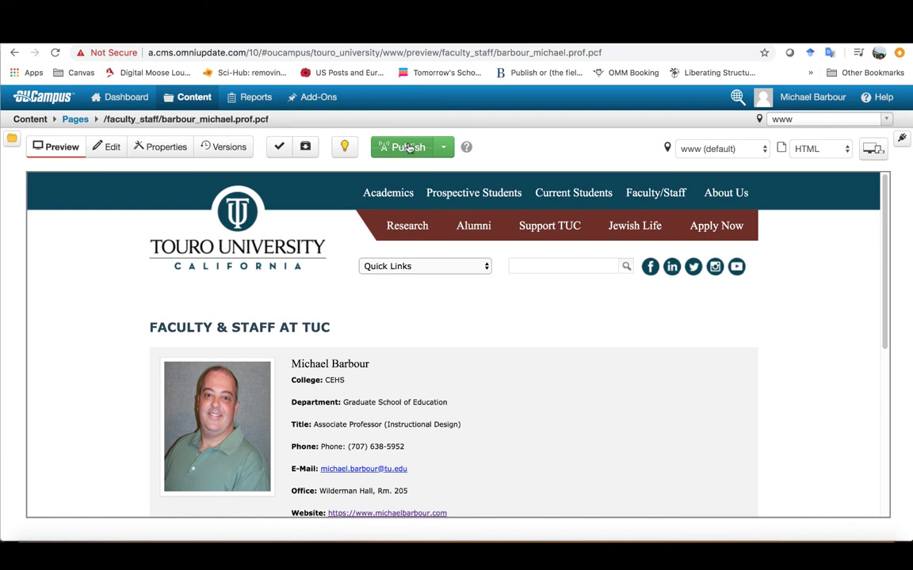
Publish the faculty profile page without a version description and dismiss the publish notification.
left_click(408, 148)
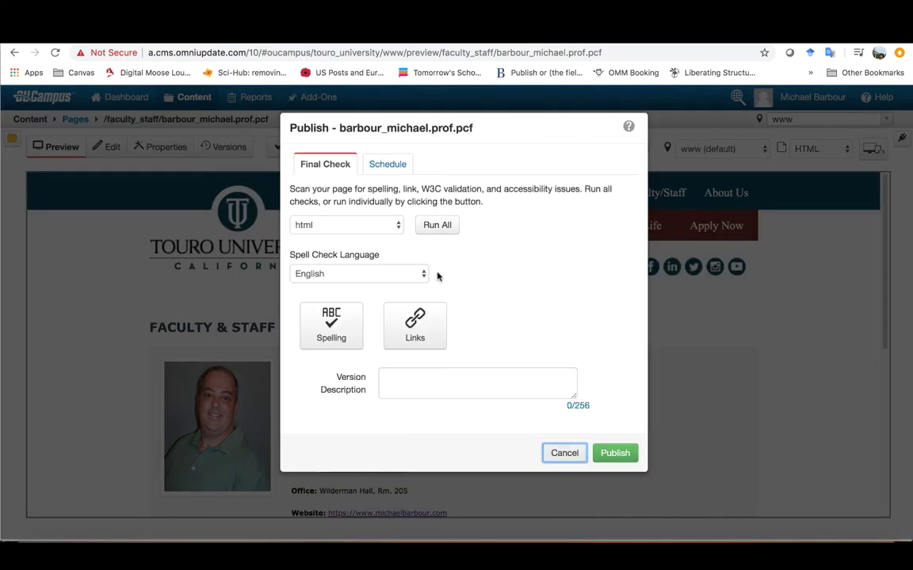
left_click(614, 453)
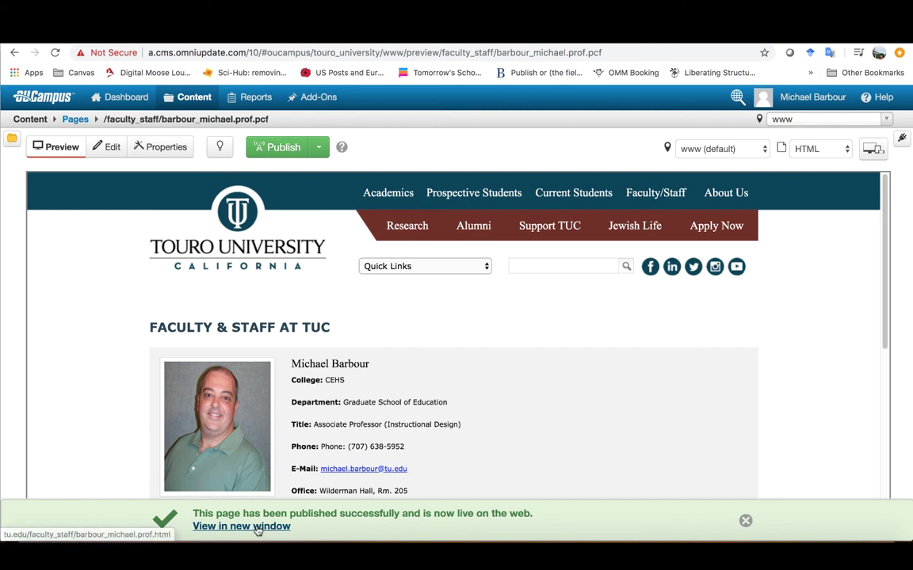
left_click(746, 521)
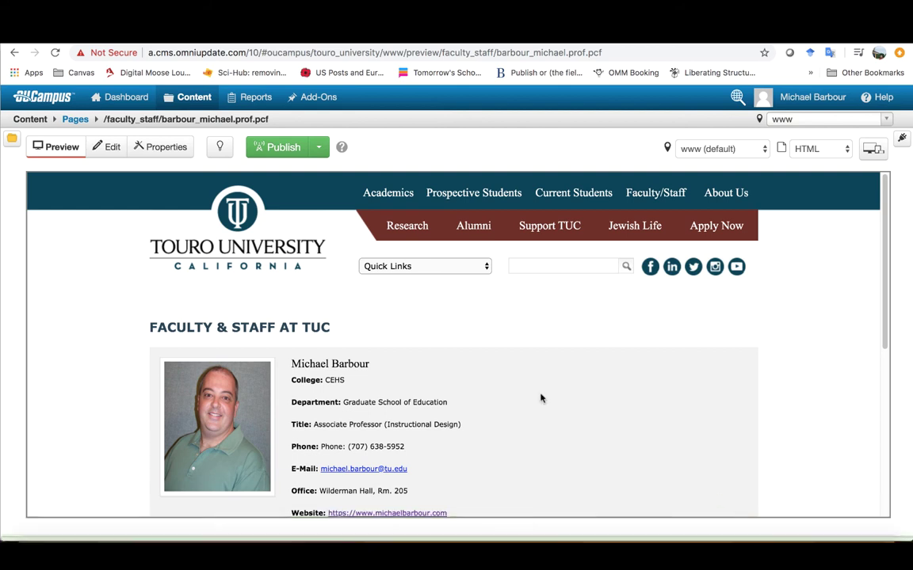
Reopen the profile's MultiEdit content and review the fields from the profile image through Website and Brief Bio.
left_click(112, 147)
left_click(457, 187)
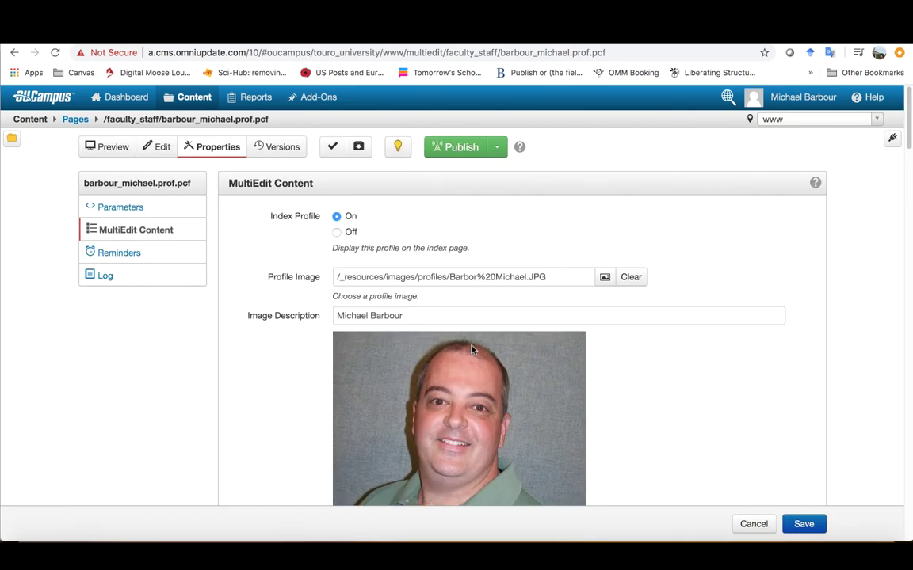
scroll(727, 350, "down", 5)
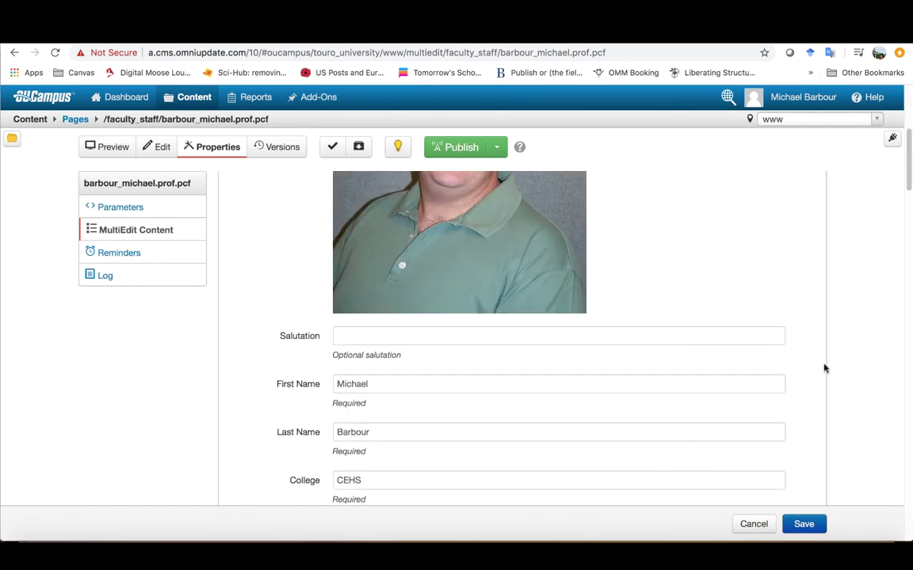
scroll(824, 368, "down", 2)
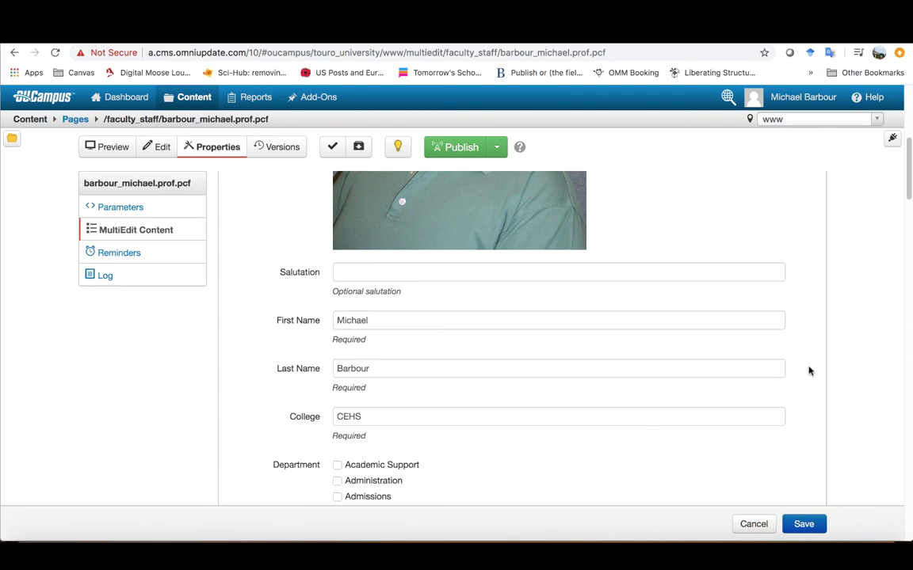
scroll(809, 370, "down", 10)
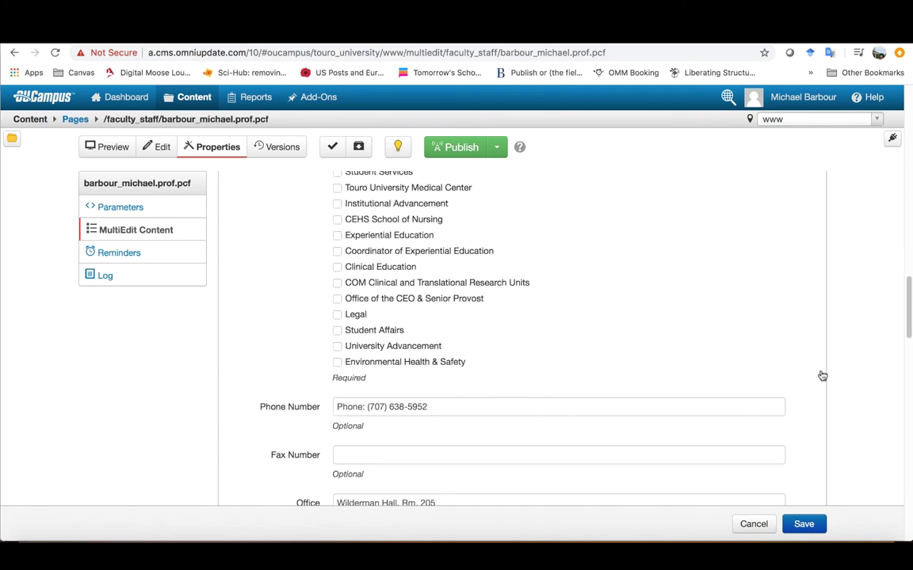
scroll(822, 374, "down", 5)
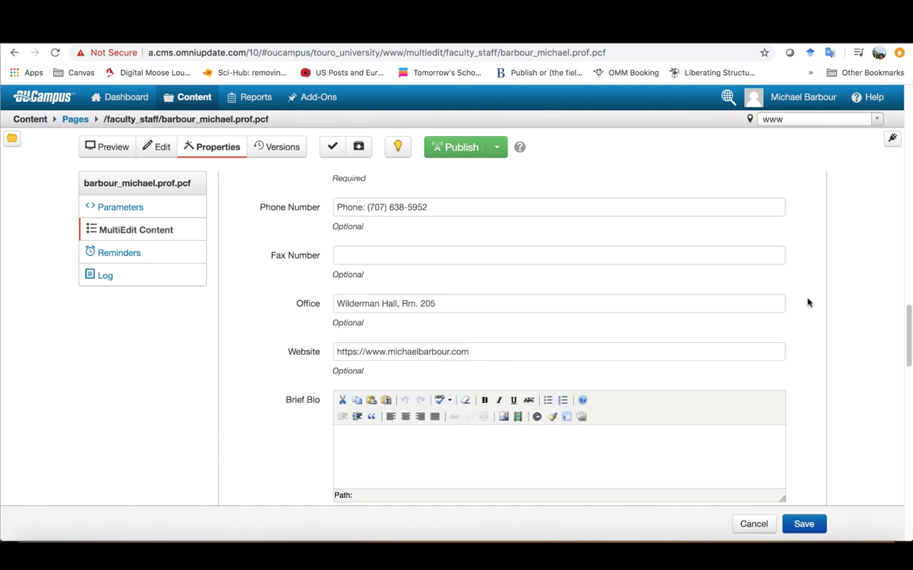